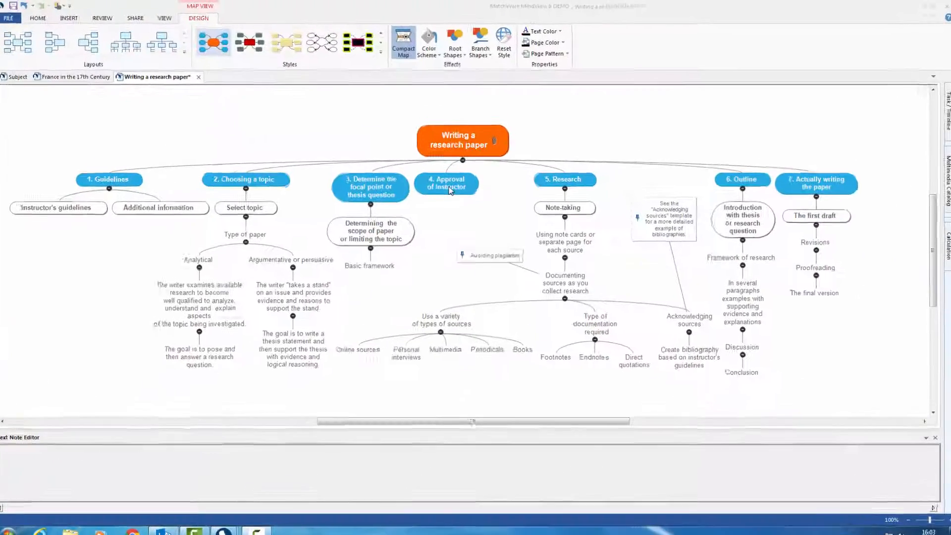
- Add a sub-branch named "Ethics Approval" beneath the "4. Approval of Instructor" branch
key(Insert)
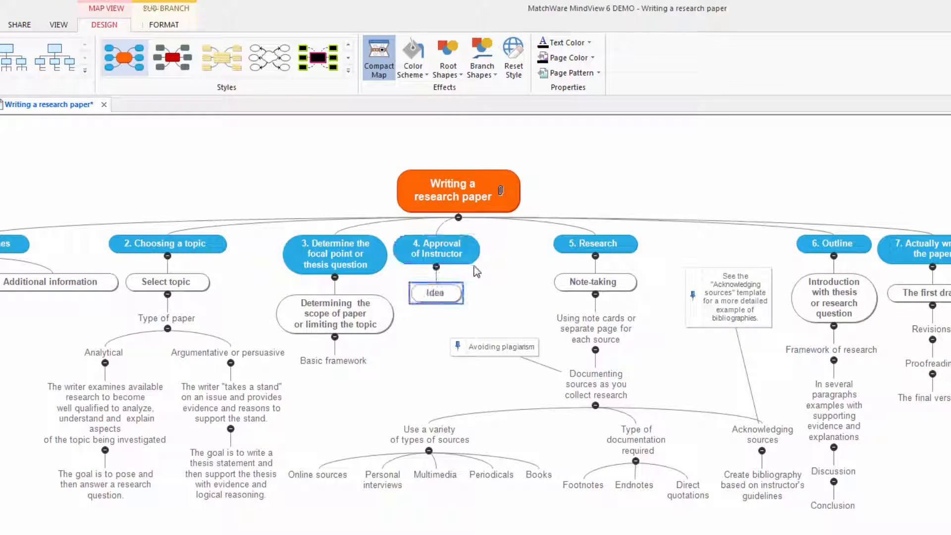
text(Ethics App)
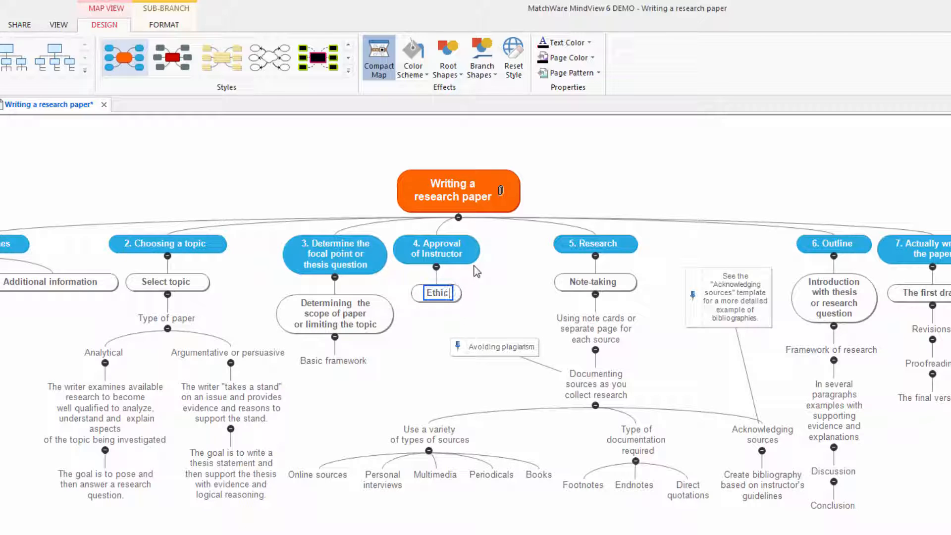
text(roval)
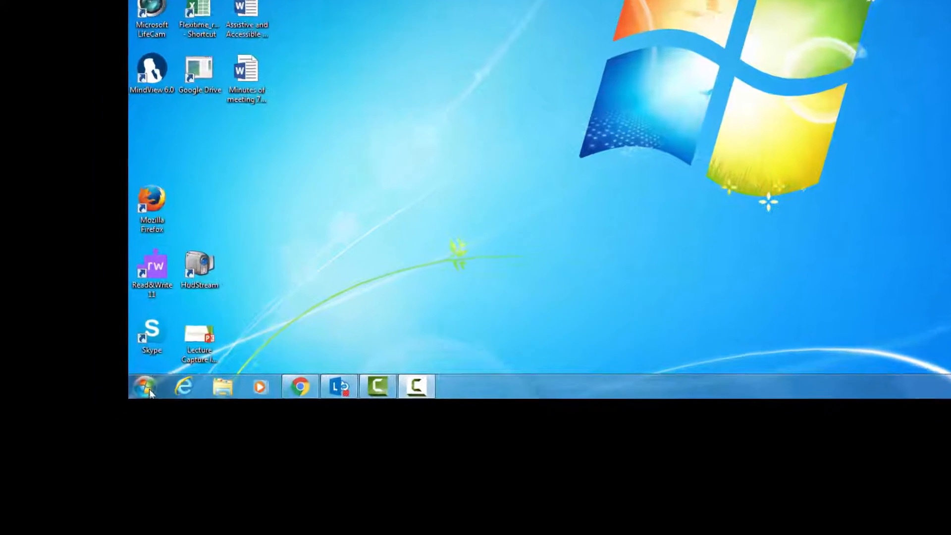
- Search the computer's programs for "mind", launch MindView 6.0 and create a new blank Mind Map
click(97, 438)
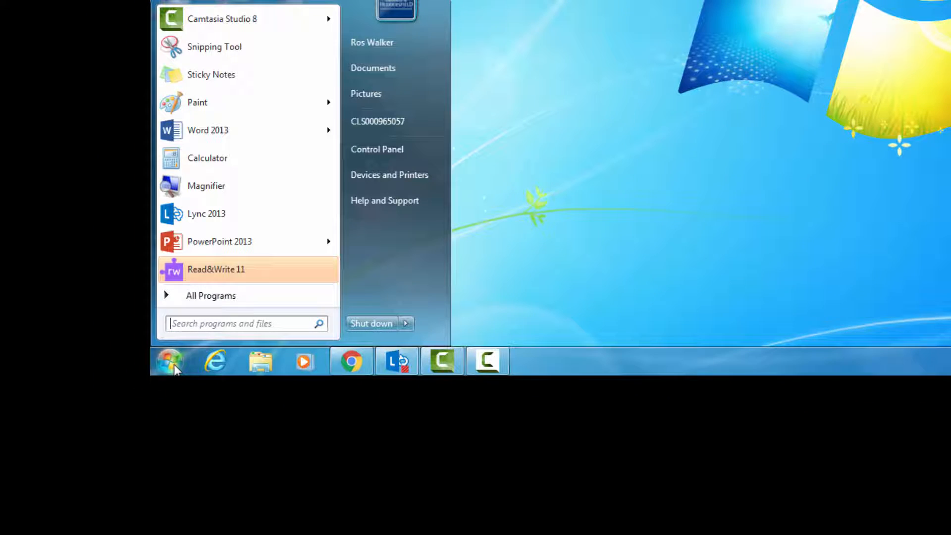
click(192, 323)
text(mind)
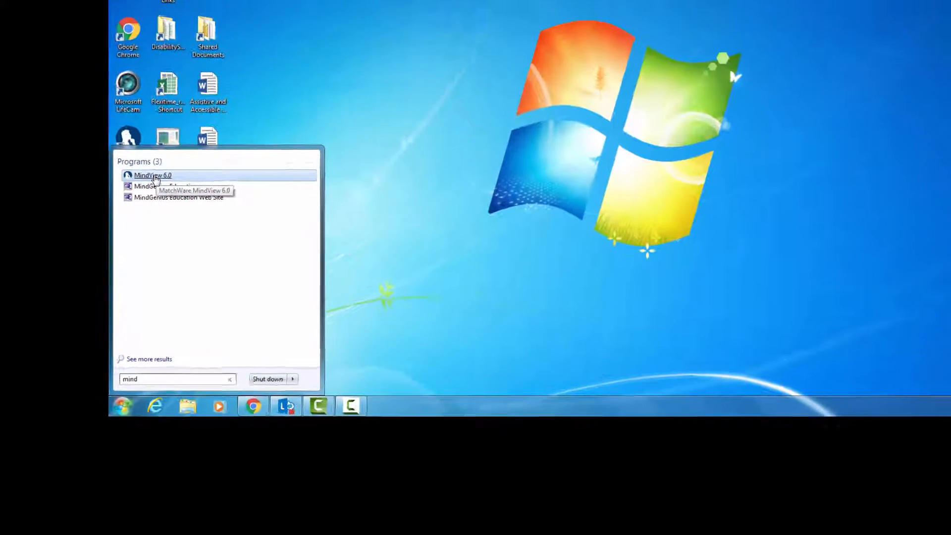
click(216, 44)
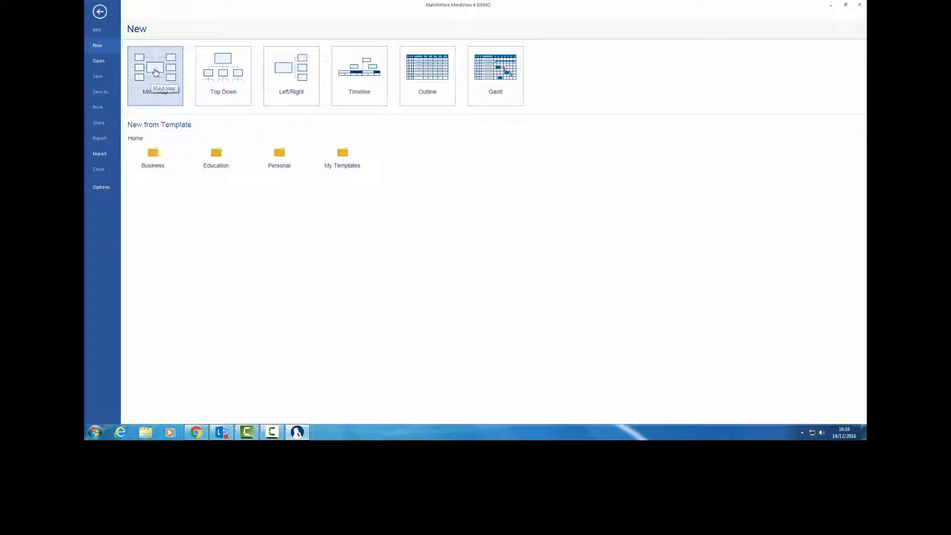
click(156, 80)
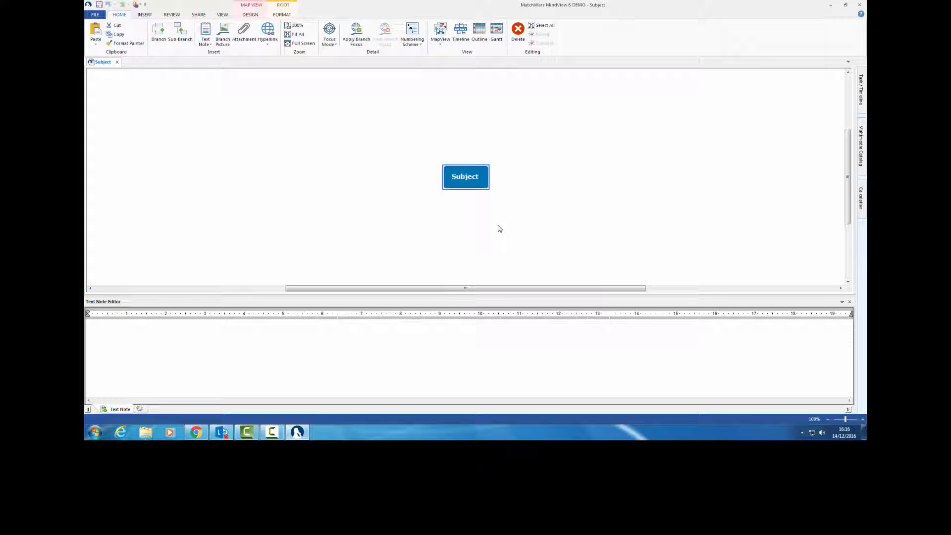
- Rename the central topic of the new mind map as "Staying Healthy"
double_click(468, 177)
key(BackSpace)
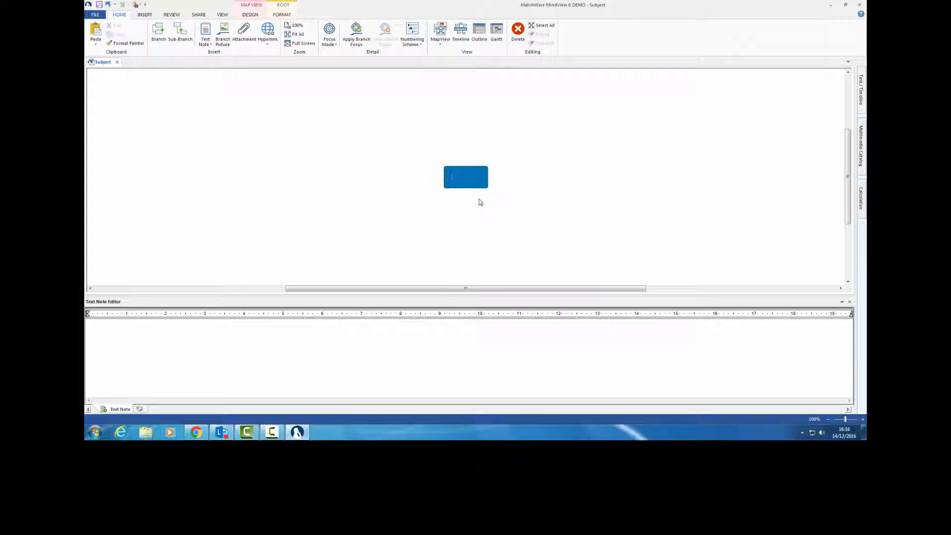
text(Staying Healthy)
click(480, 202)
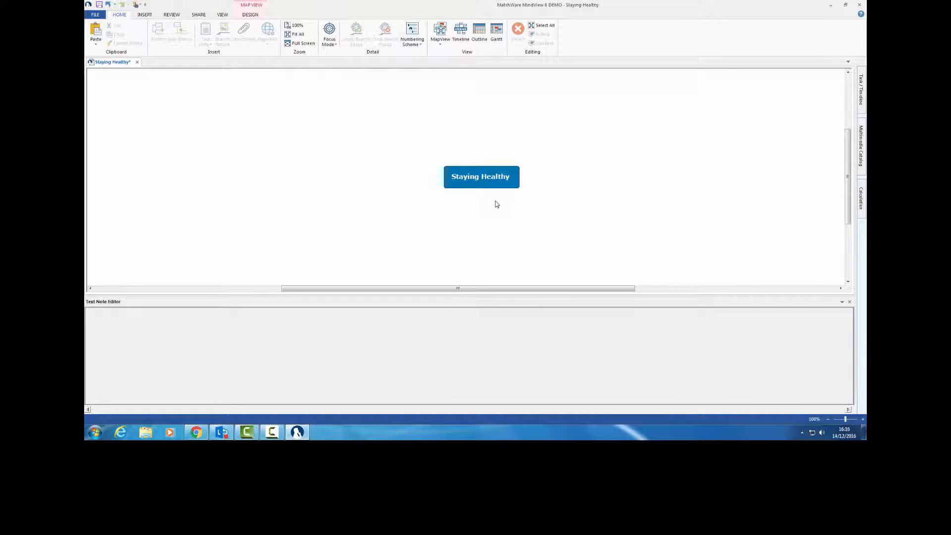
- Add two main branches named "Food" and "Exercise" to the "Staying Healthy" central topic
click(500, 174)
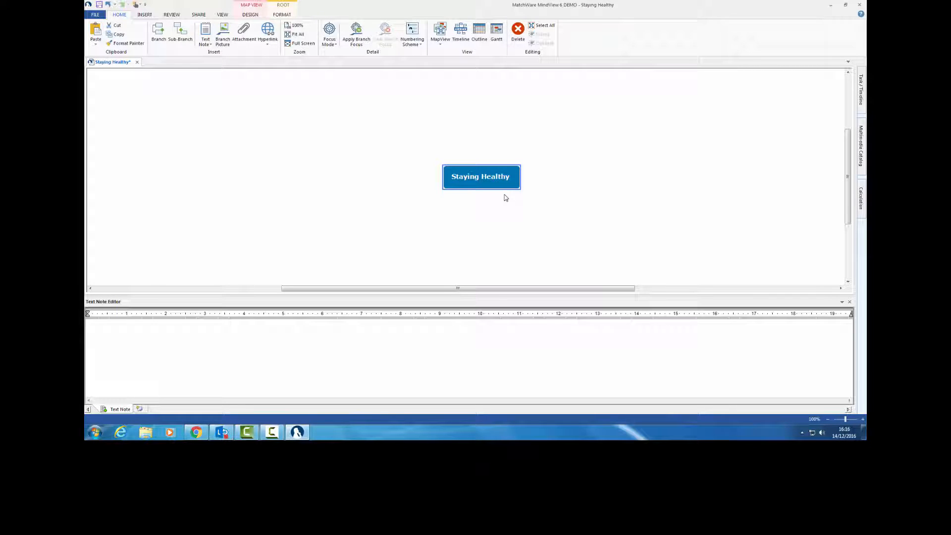
key(Insert)
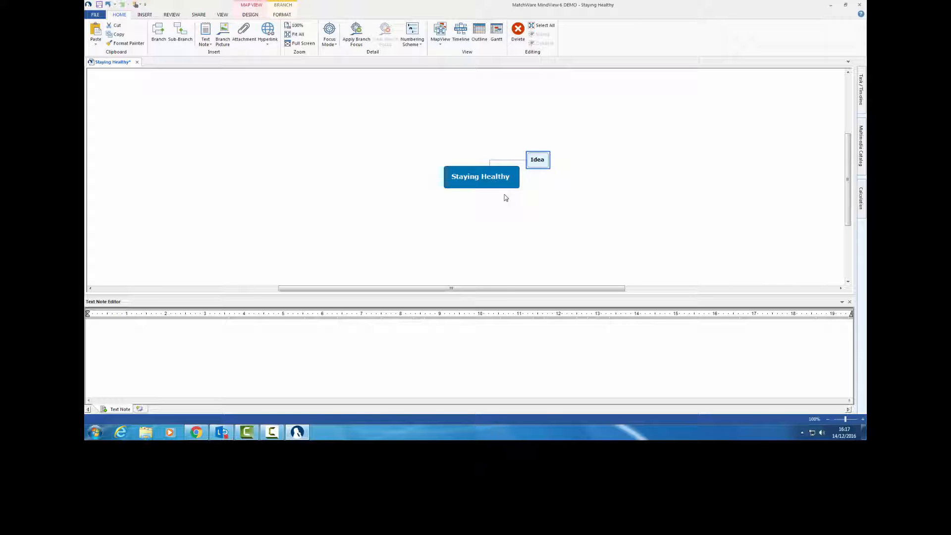
text(Food)
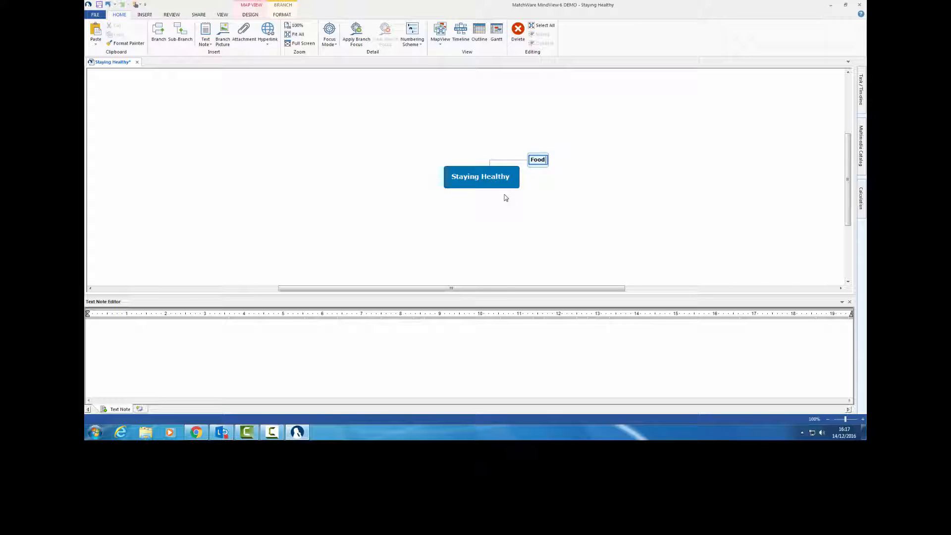
click(511, 186)
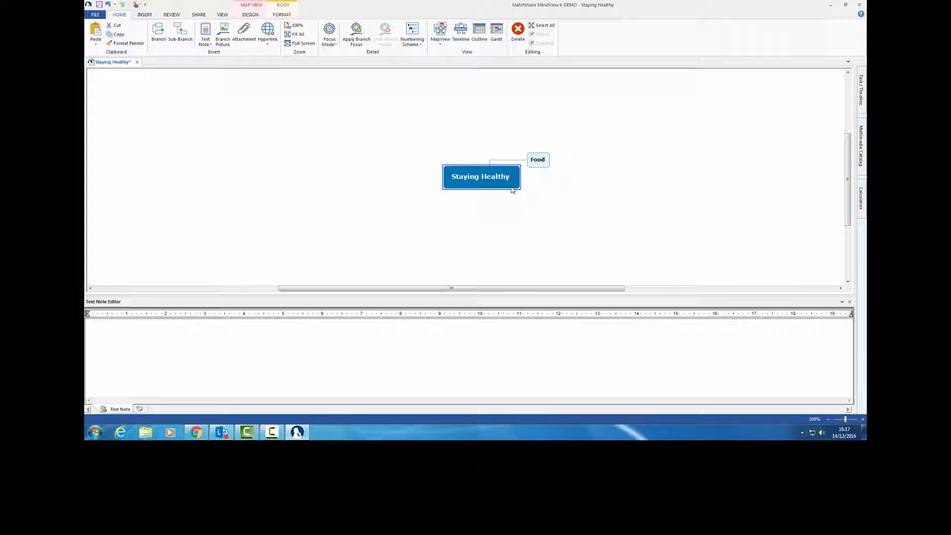
key(Insert)
text(Ex)
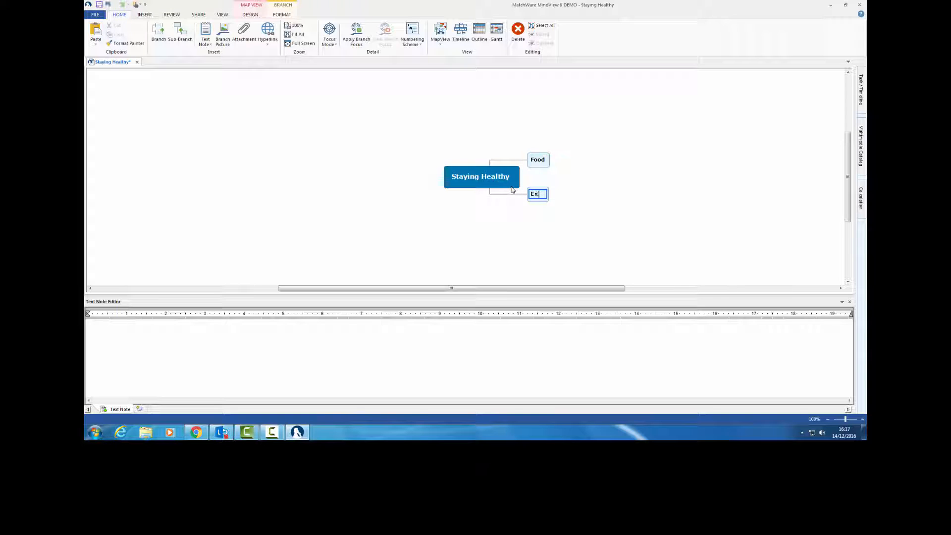
text(ercise)
click(478, 186)
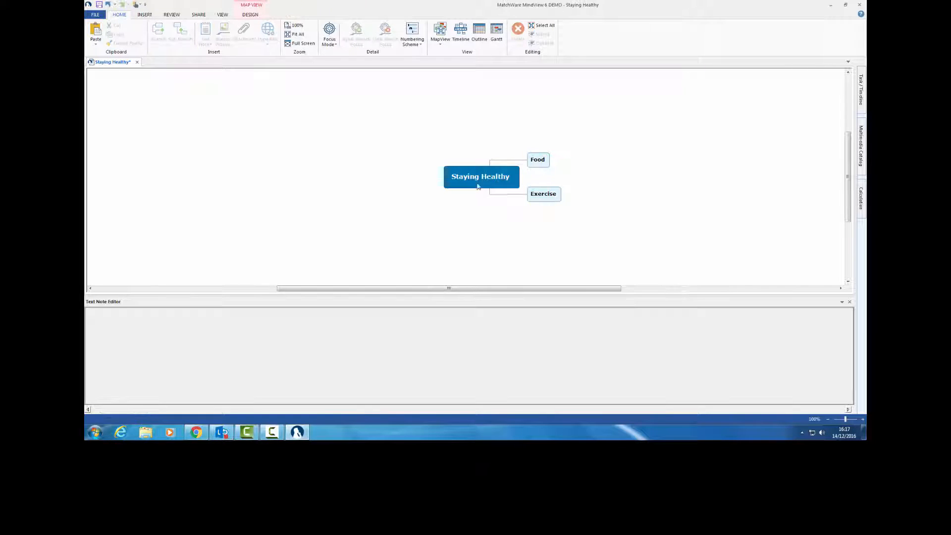
- Add two more main branches named "Stay organised" and "Managing my mind" to the central topic
click(449, 171)
key(Insert)
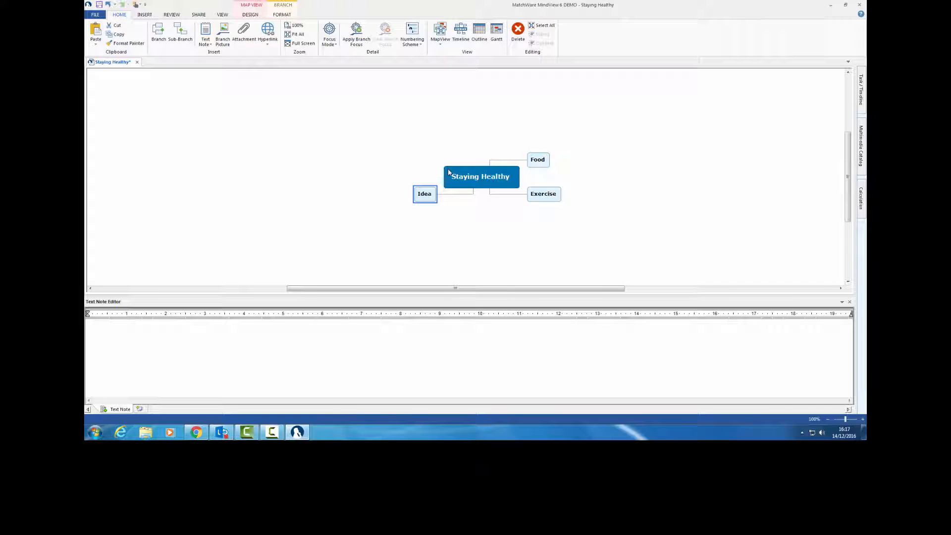
text(Stay or)
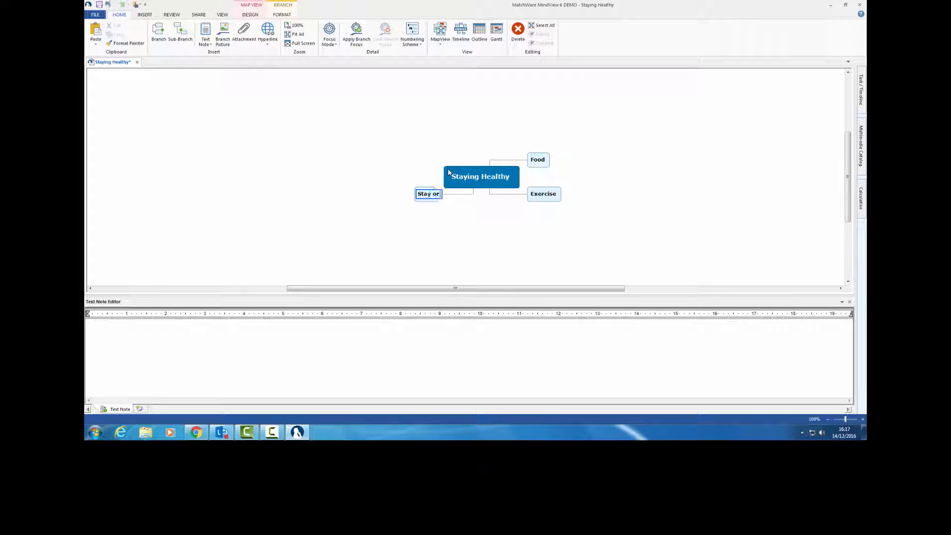
text(ganised)
click(456, 248)
click(471, 188)
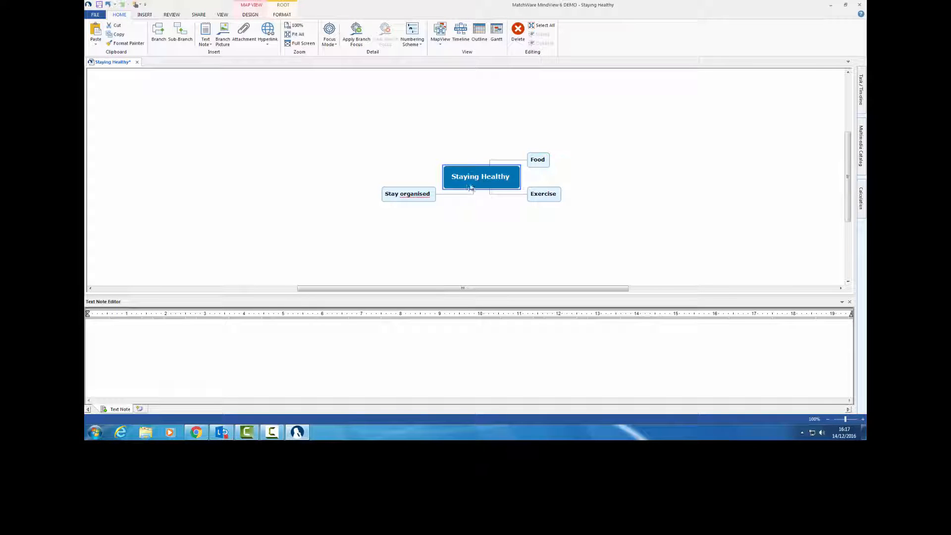
key(Insert)
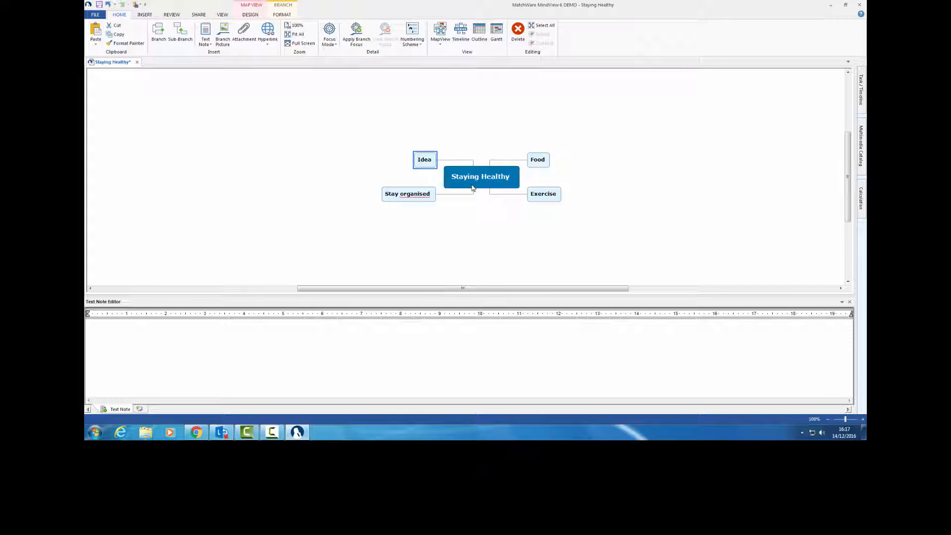
text(Man)
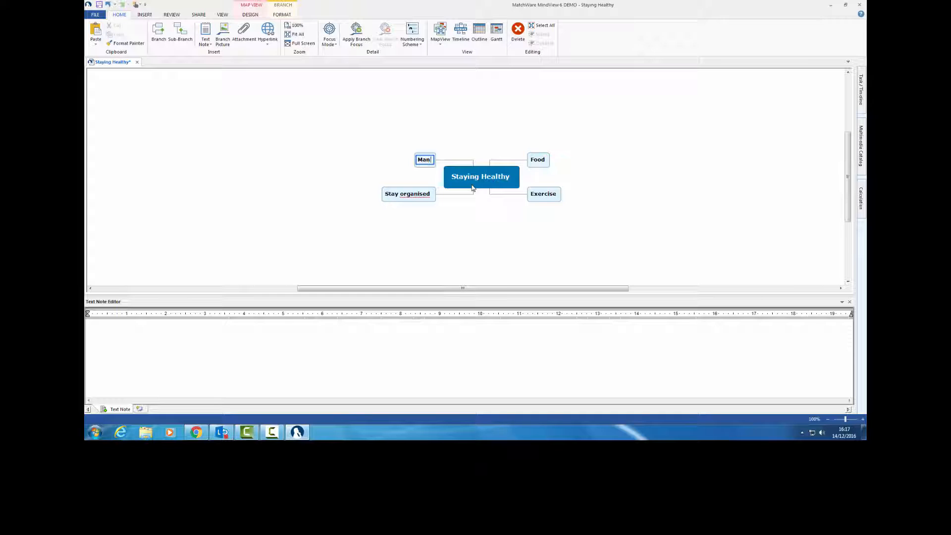
text(aging my mind)
click(503, 139)
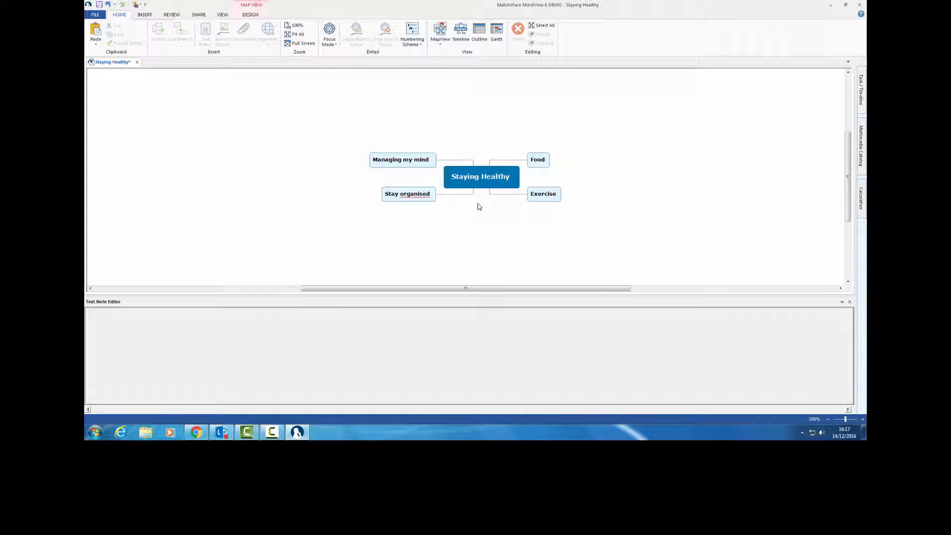
- Add the sub-branches "Fruit" and "Vegetables" to the "Food" branch
click(539, 159)
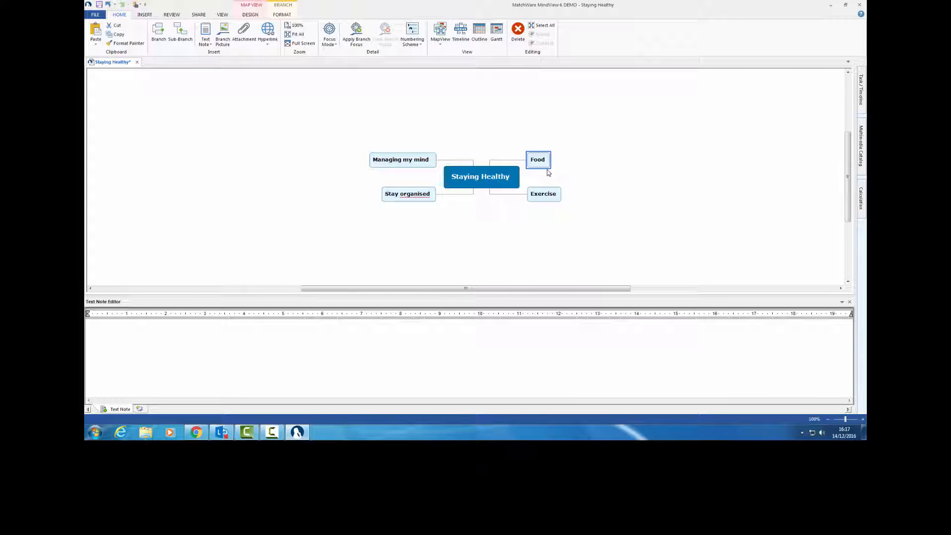
key(Insert)
text(Fruit)
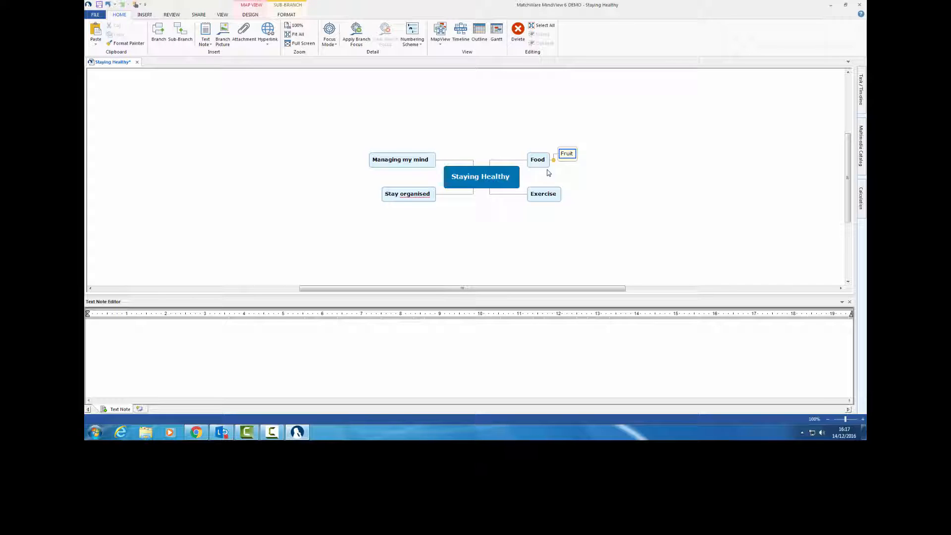
key(Return)
key(Return)
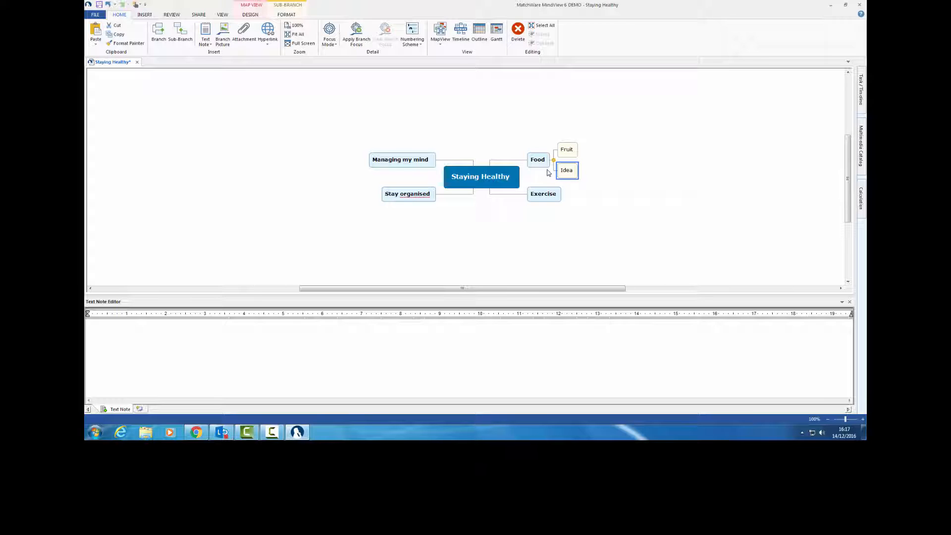
text(Vegetables)
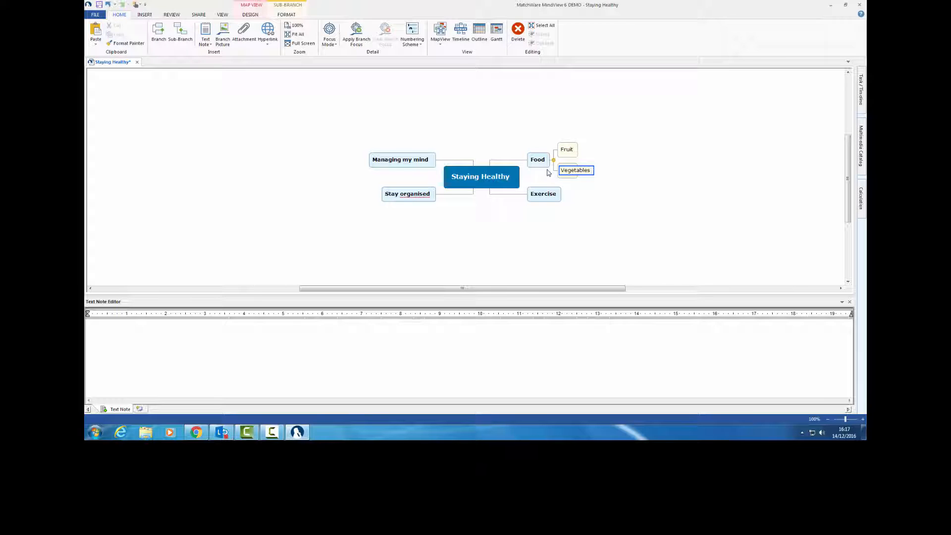
key(Return)
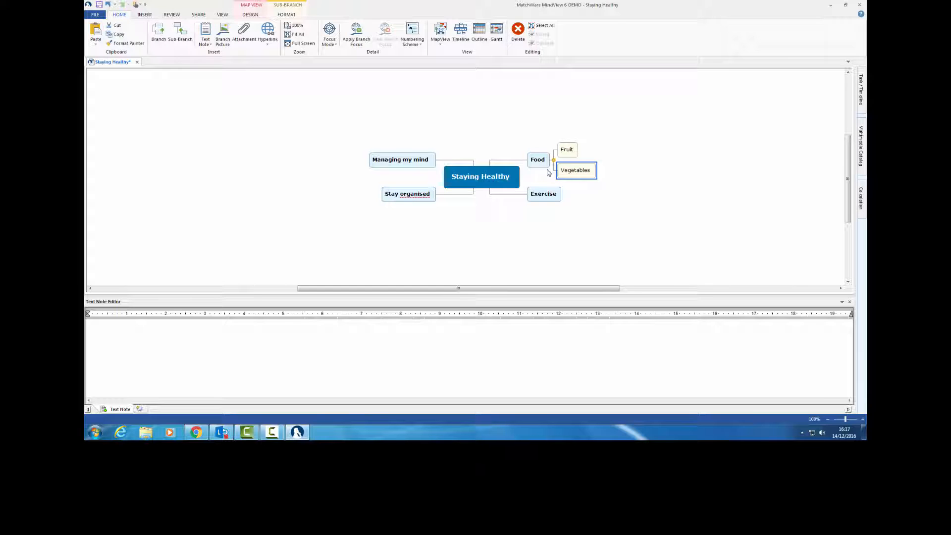
- Add the sub-branches "Limited sugar" and "Protein" below "Vegetables" on the "Food" branch
key(Return)
text(Limite)
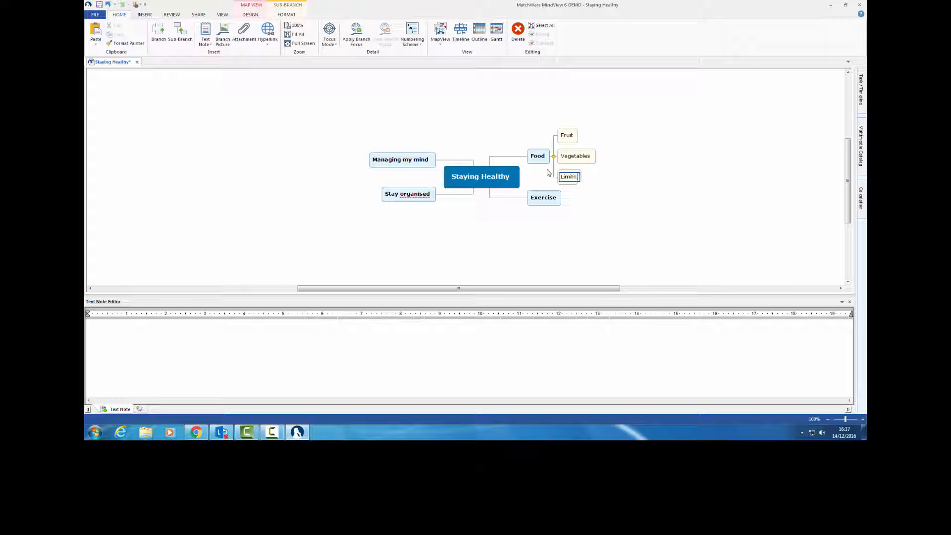
text(d sugar)
key(Return)
key(Return)
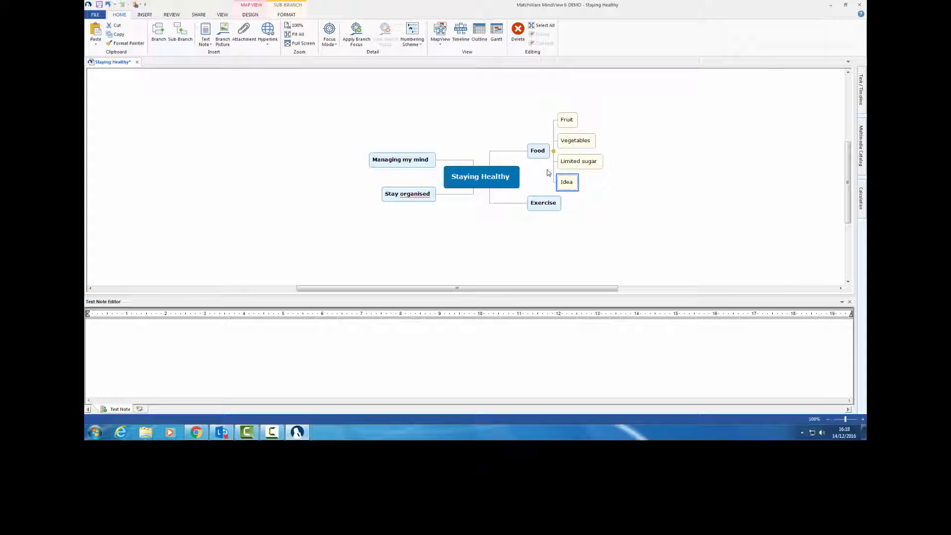
text(Protein)
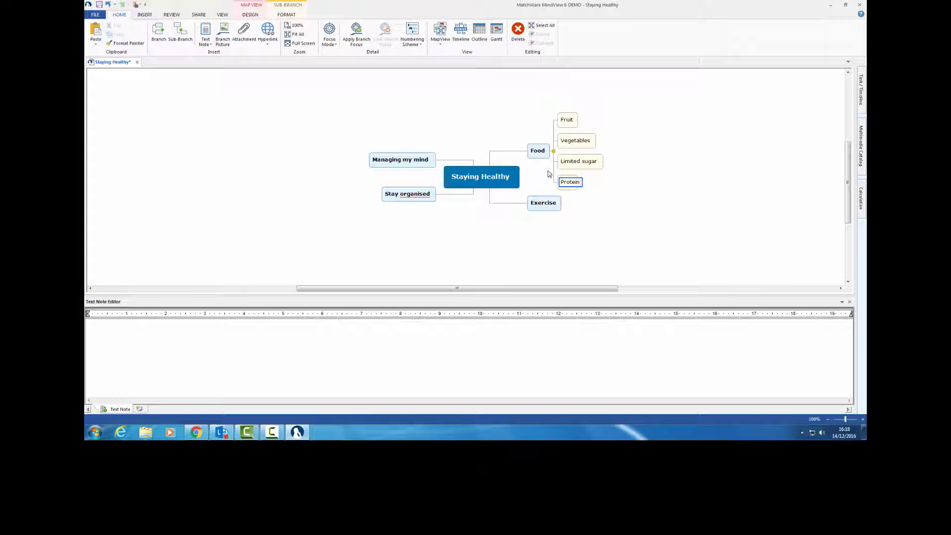
click(586, 204)
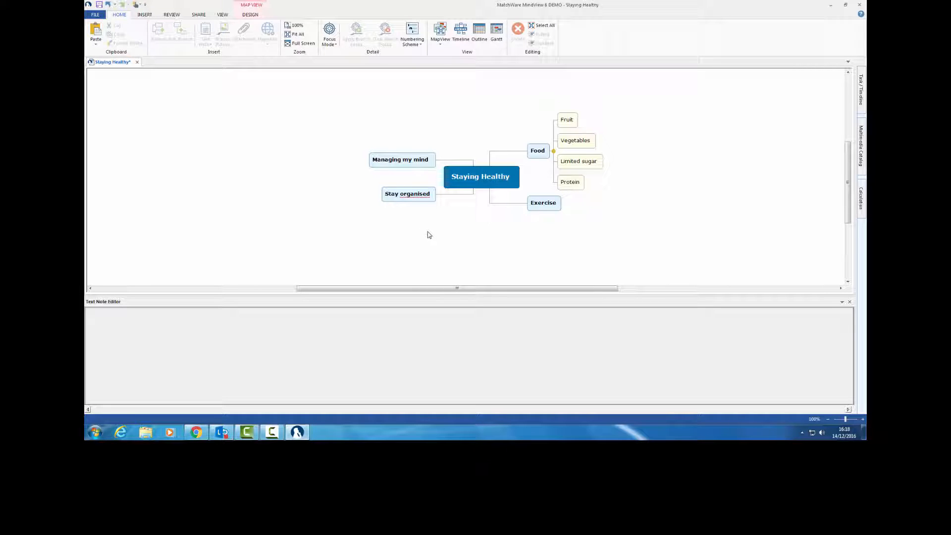
- Start the Capture tool for the "Managing my mind" branch, switch to Chrome and place the capture window over the Jon Kabat-Zinn Wikipedia article
click(415, 166)
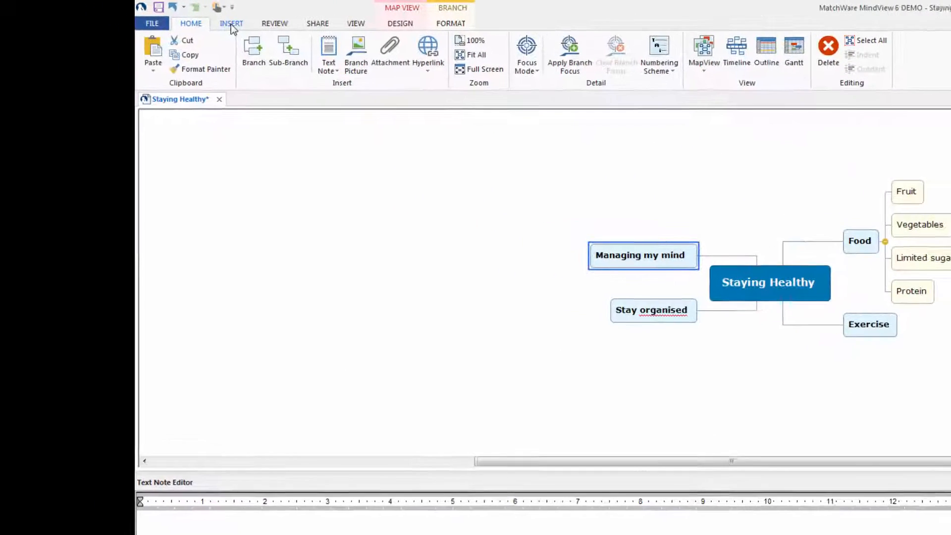
click(145, 15)
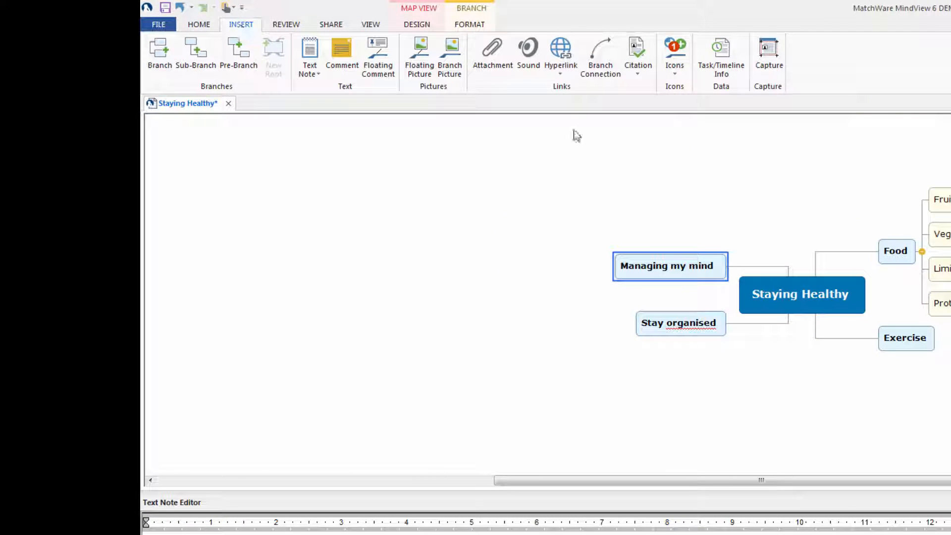
click(767, 58)
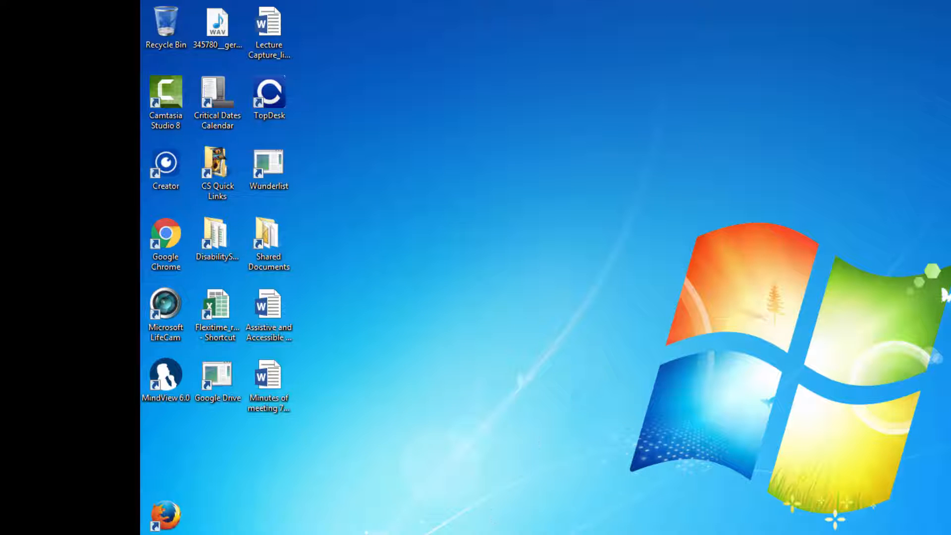
click(602, 534)
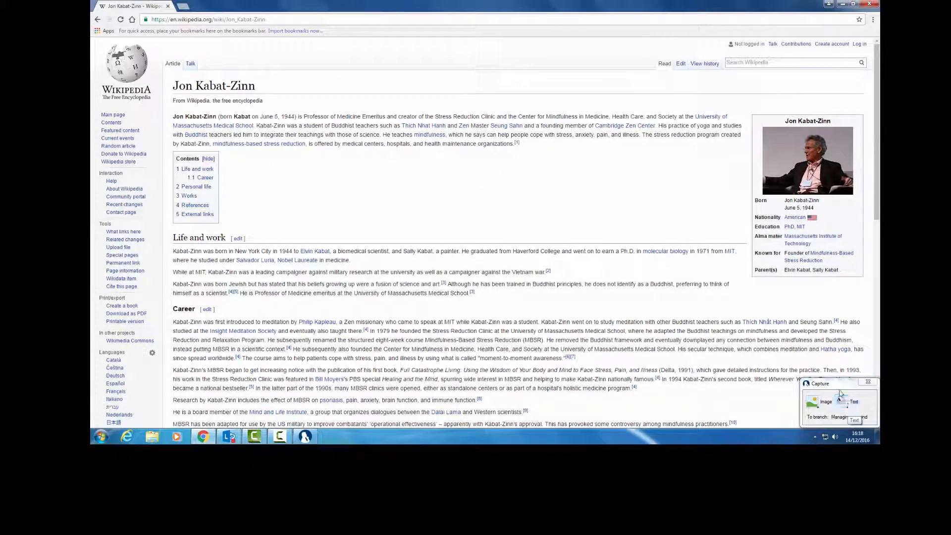
drag(840, 387, 672, 251)
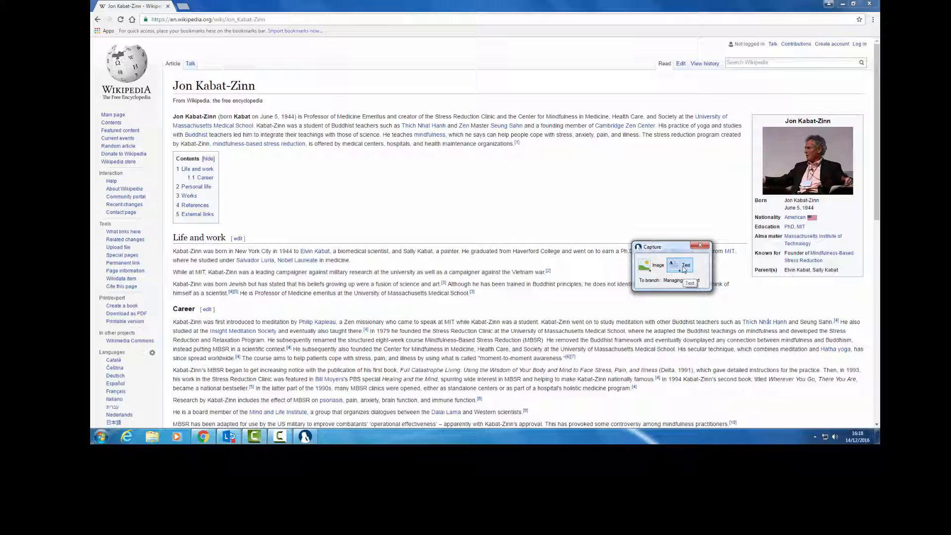
- Capture the introductory paragraph of the Jon Kabat-Zinn article as text and save it to the "Managing my mind" branch
click(684, 267)
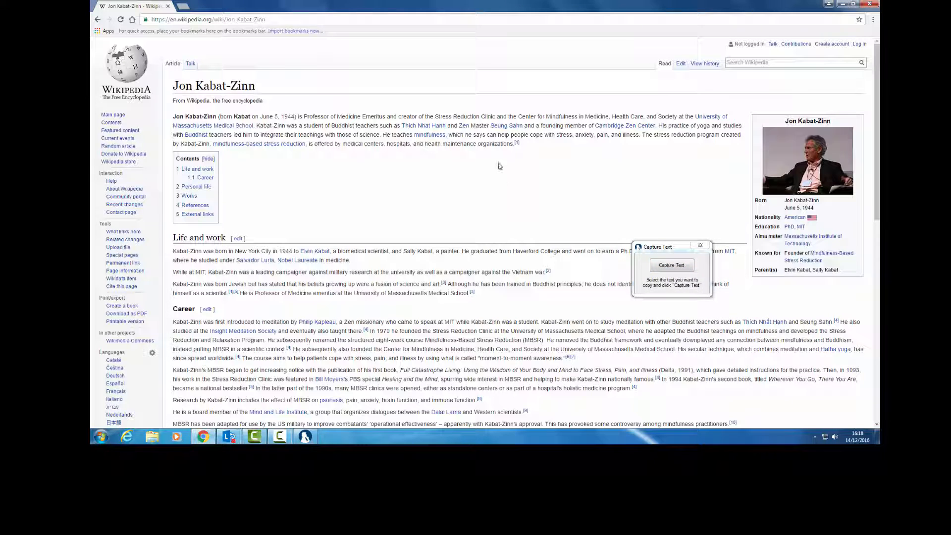
drag(174, 116, 514, 144)
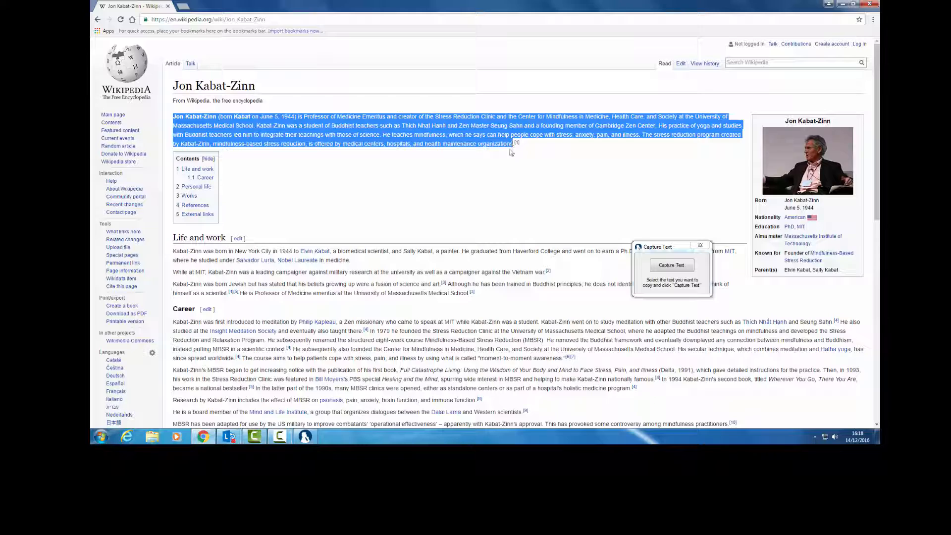
click(672, 266)
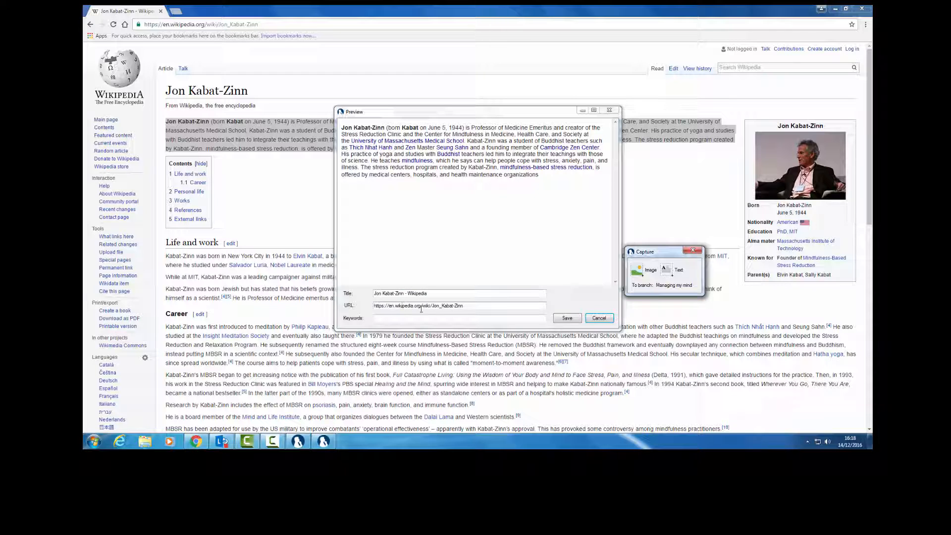
click(571, 321)
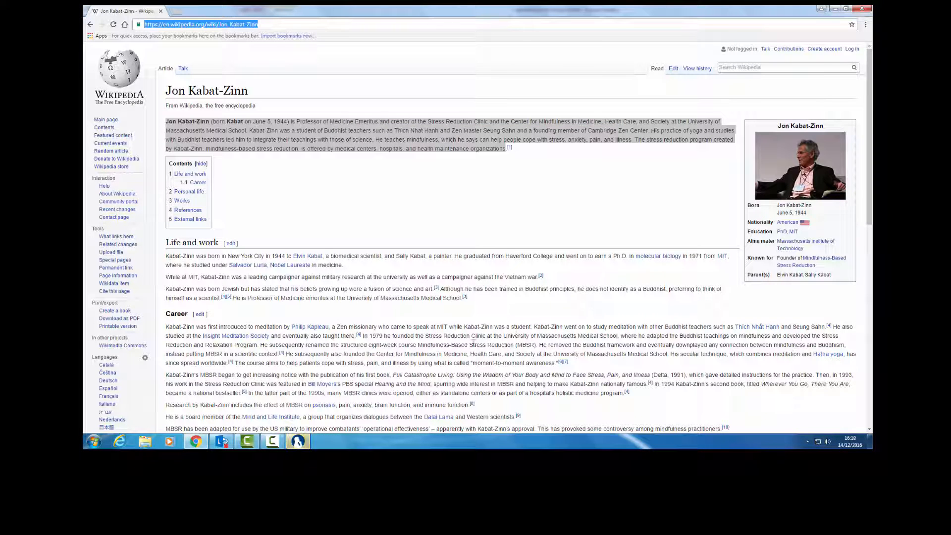
- Switch back to MindView and view the captured text and its citation in the text note of "Managing my mind"
mouse_move(299, 443)
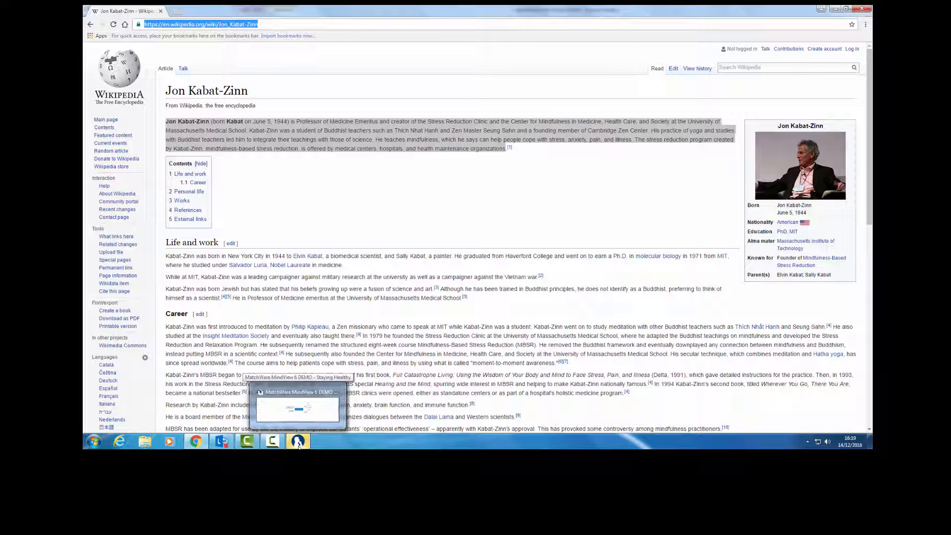
click(299, 442)
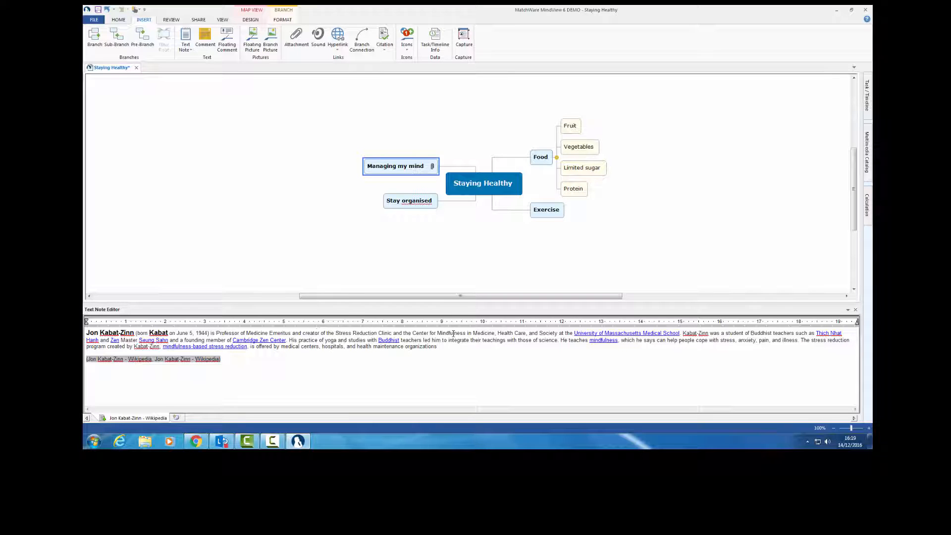
click(435, 366)
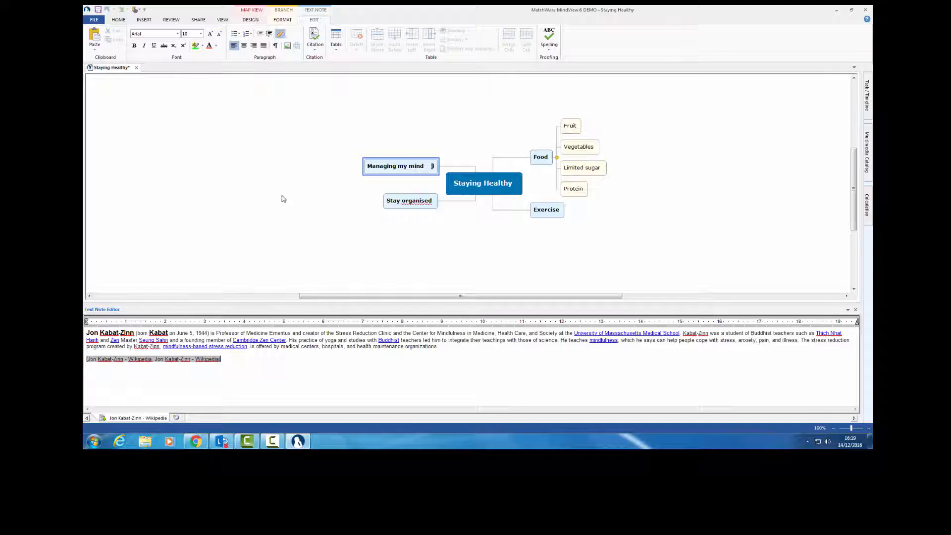
- Add a red flag icon to the "Food" branch
click(543, 162)
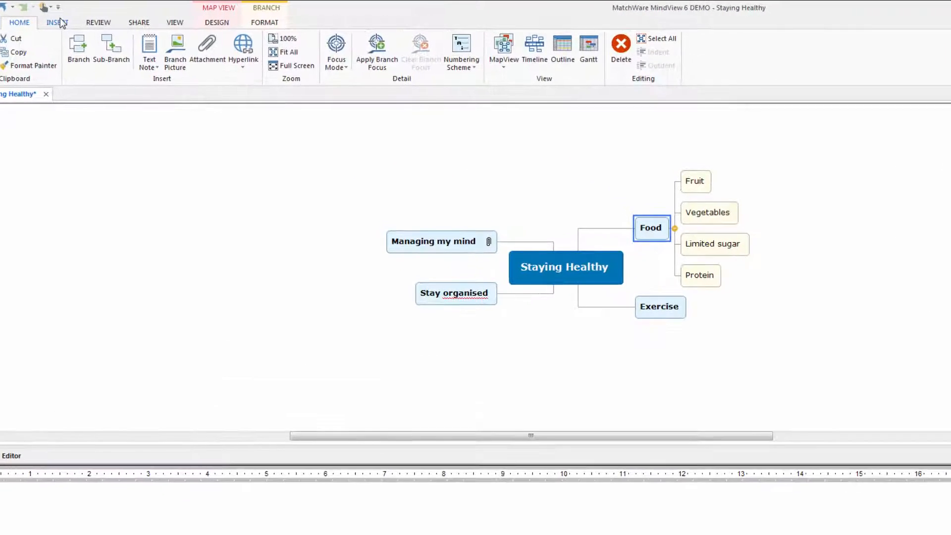
click(144, 19)
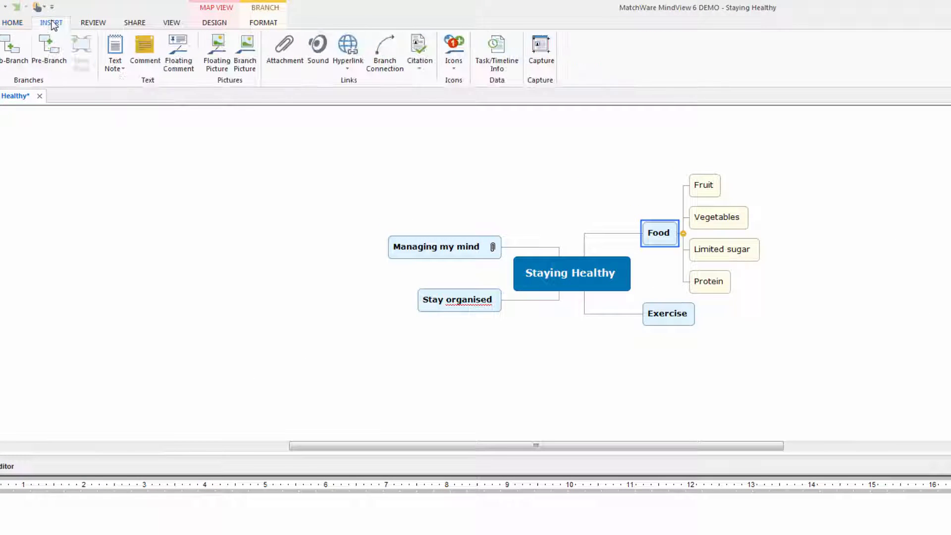
click(455, 62)
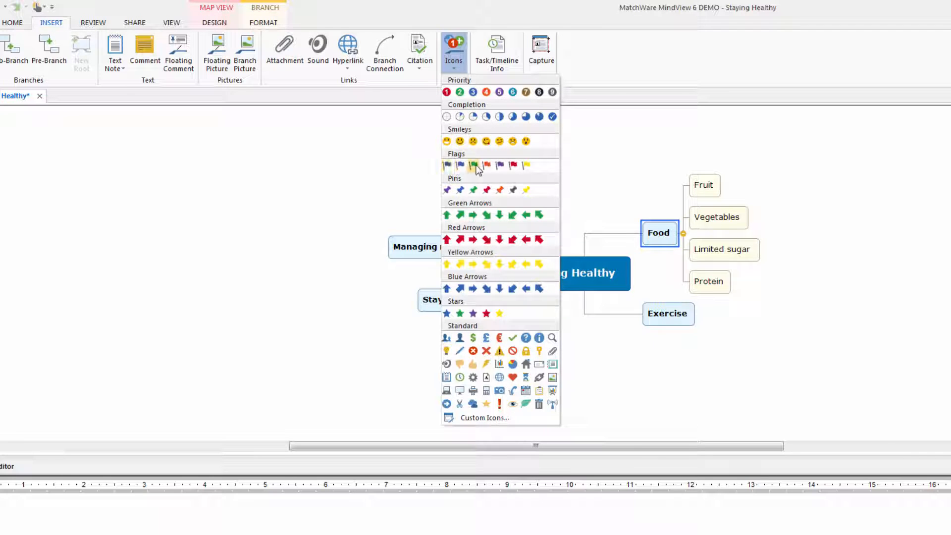
click(514, 167)
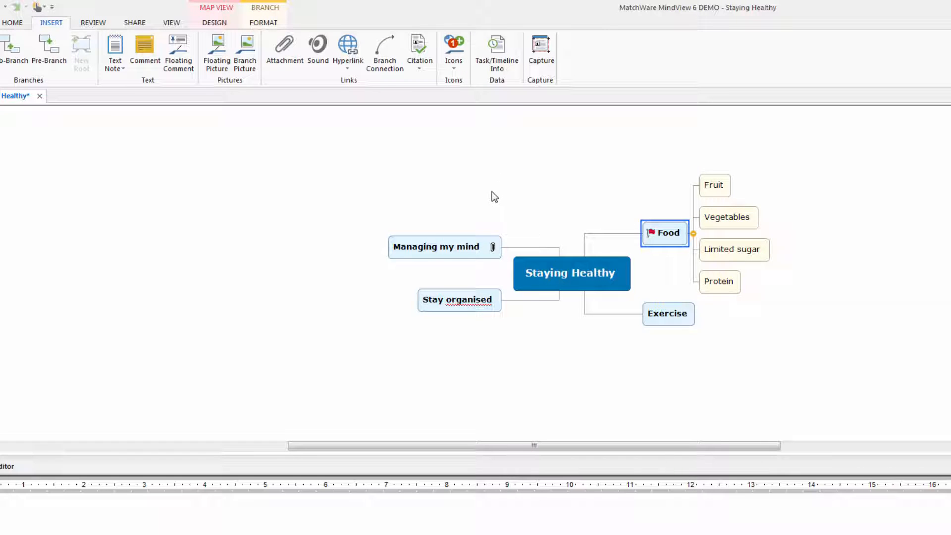
- Add a green clock icon to the "Stay organised" branch and deselect it
click(481, 307)
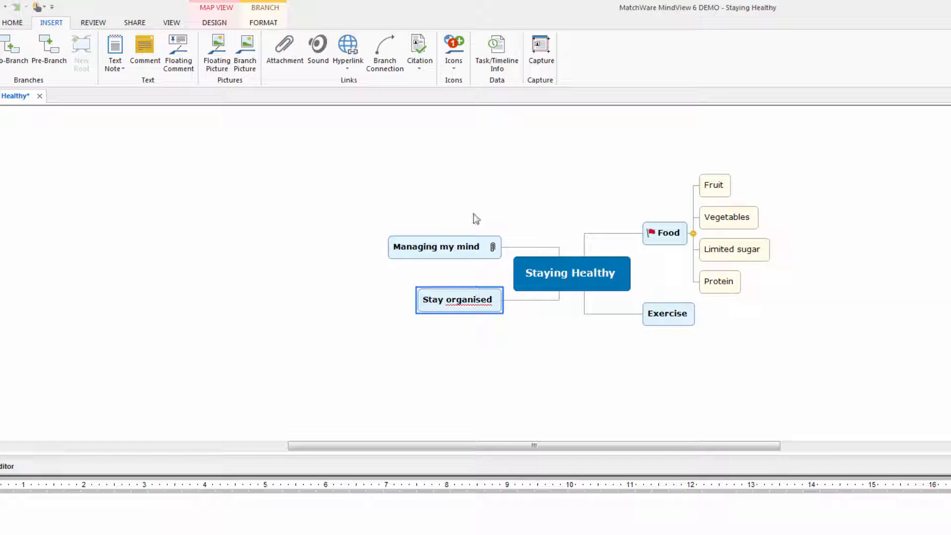
click(456, 59)
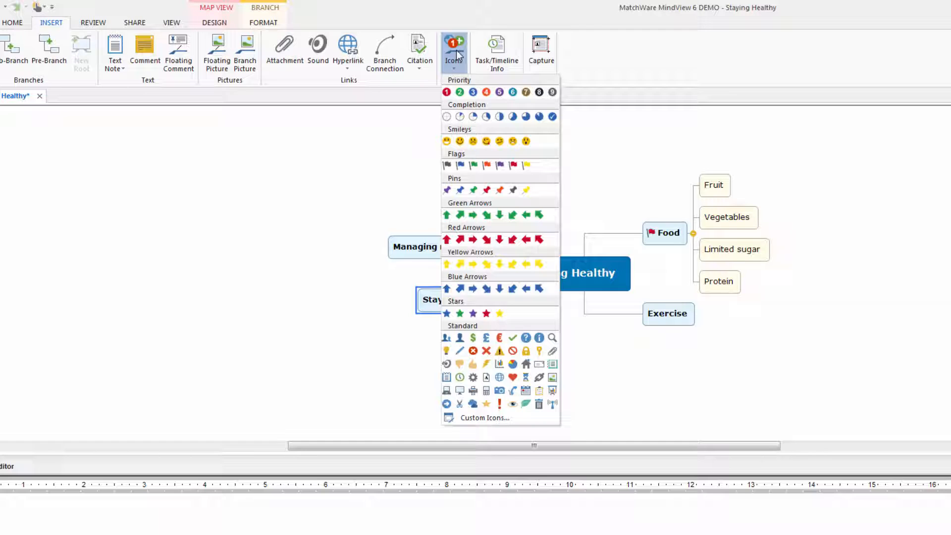
click(460, 378)
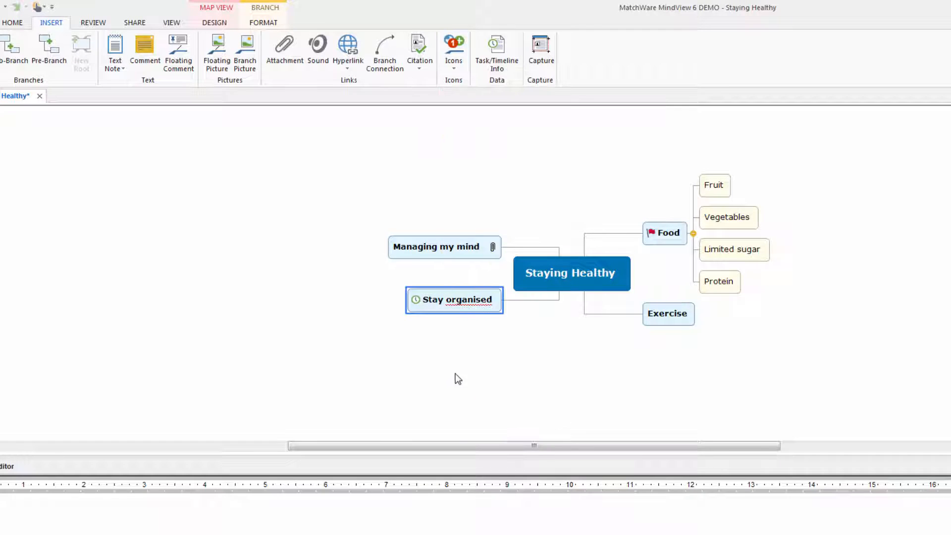
click(499, 350)
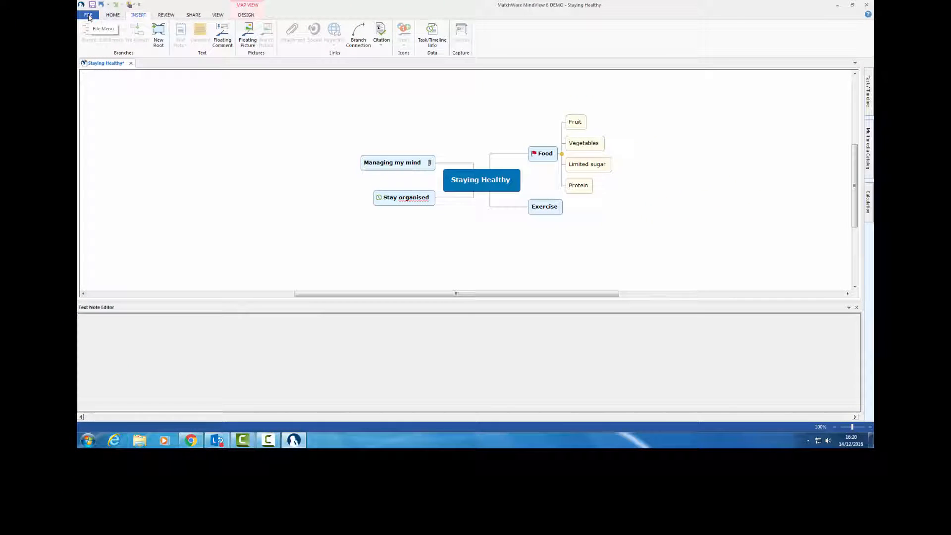
- Export the mind map with Quick Word Export as "Staying Healthy.docx" in the Documents library and open the exported document in Word
click(89, 16)
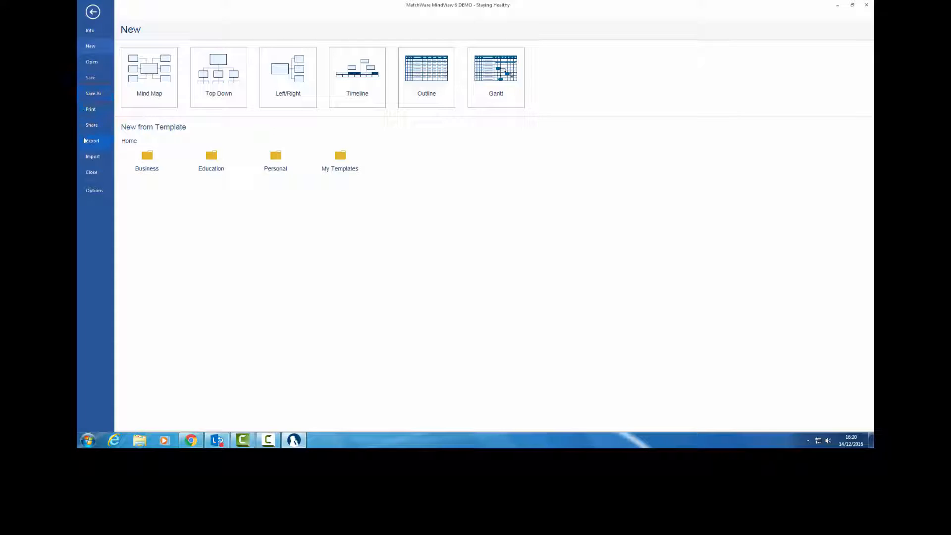
click(85, 140)
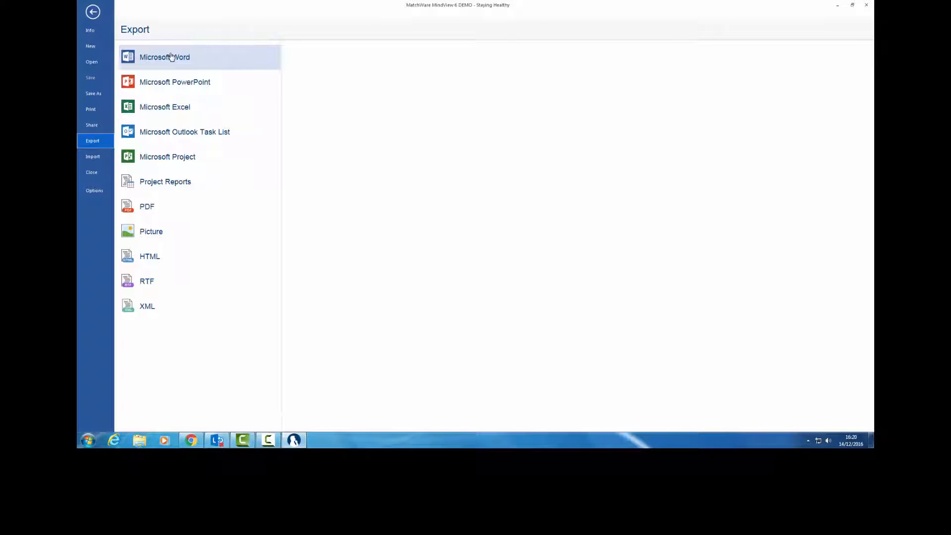
click(171, 57)
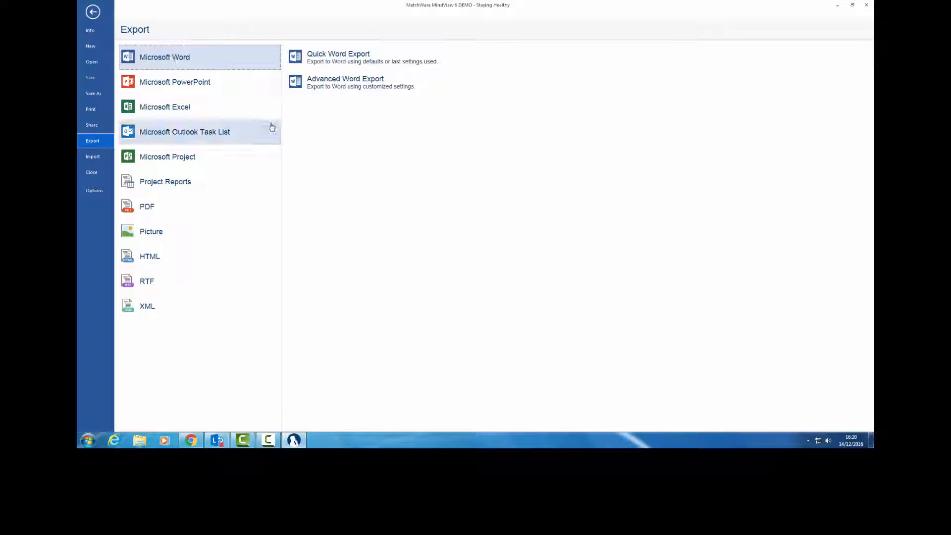
click(369, 59)
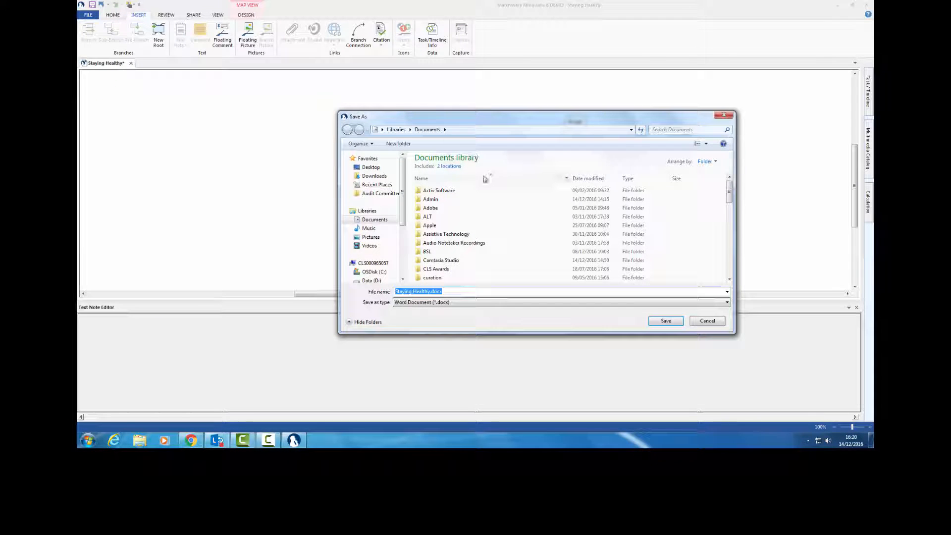
click(666, 322)
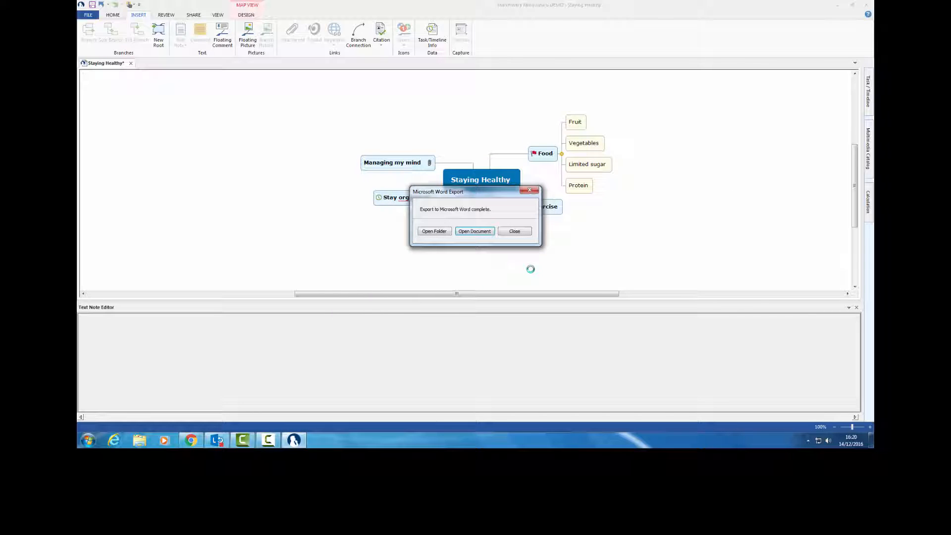
click(472, 232)
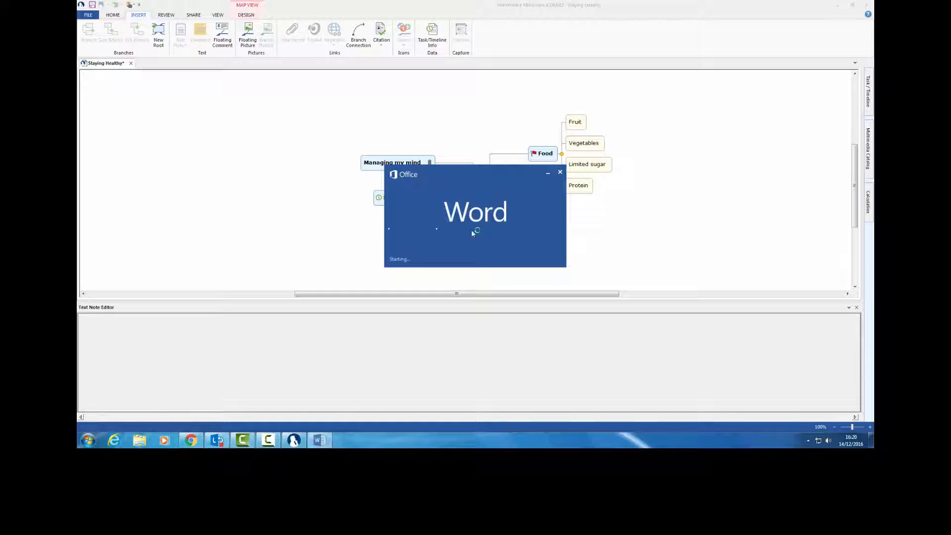
click(495, 242)
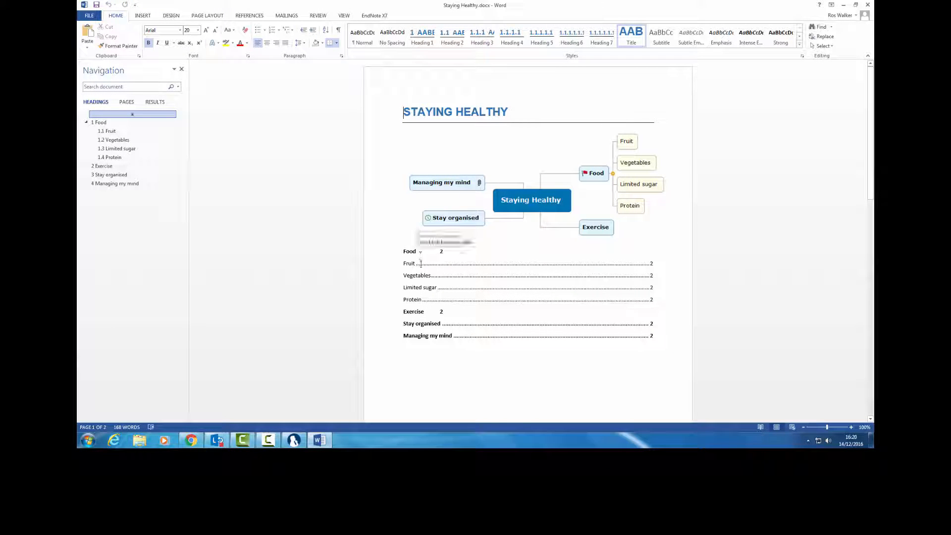
- Examine the exported Word document's map picture, table of contents, numbered headings and captured note, and return to its beginning
scroll(468, 341, down, 2)
scroll(468, 342, down, 15)
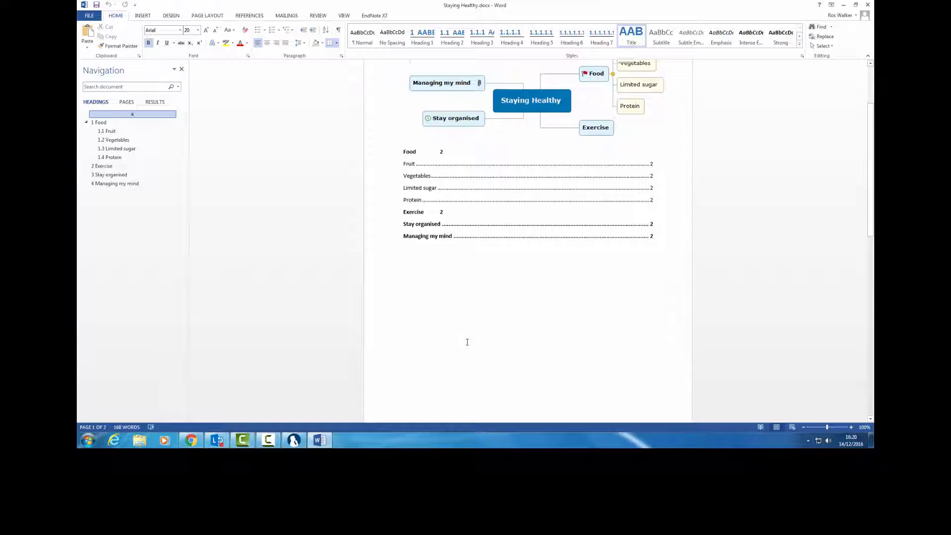
scroll(509, 331, down, 3)
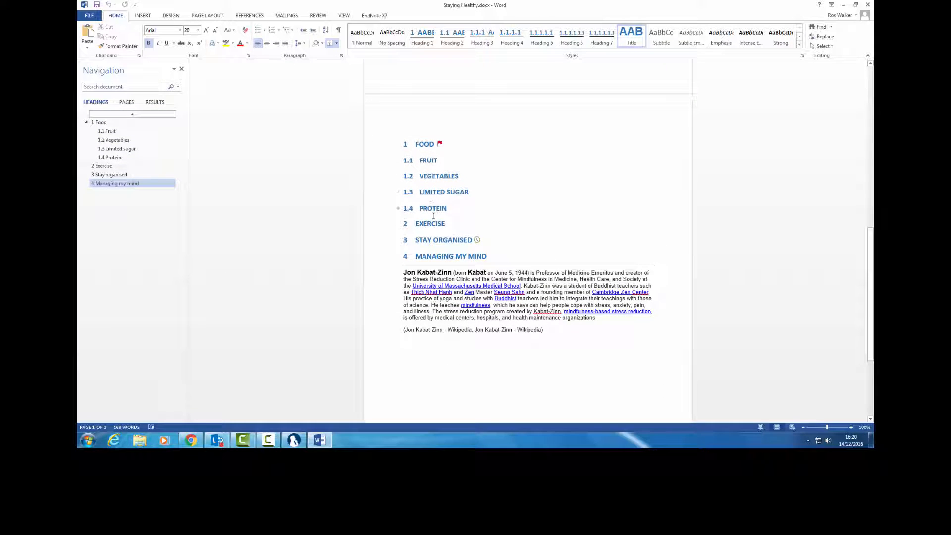
scroll(489, 296, down, 2)
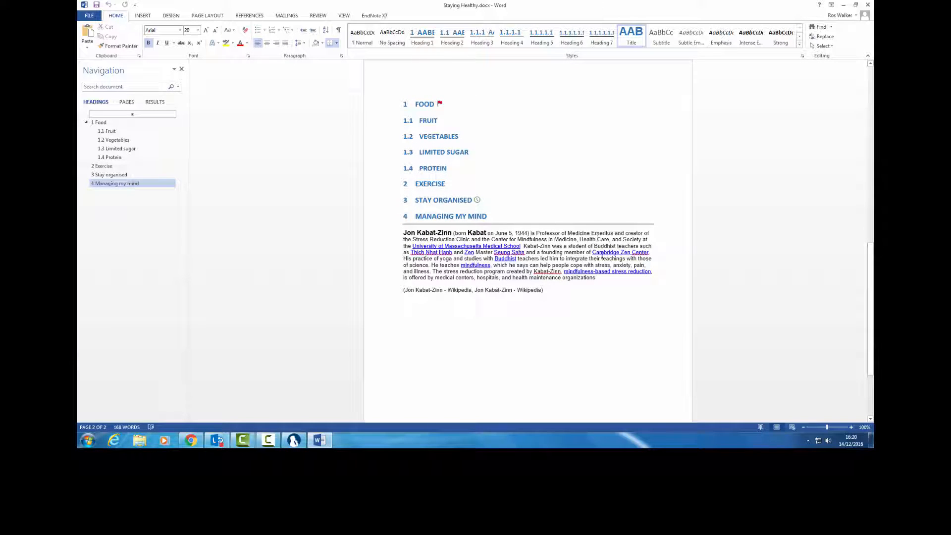
scroll(536, 300, down, 4)
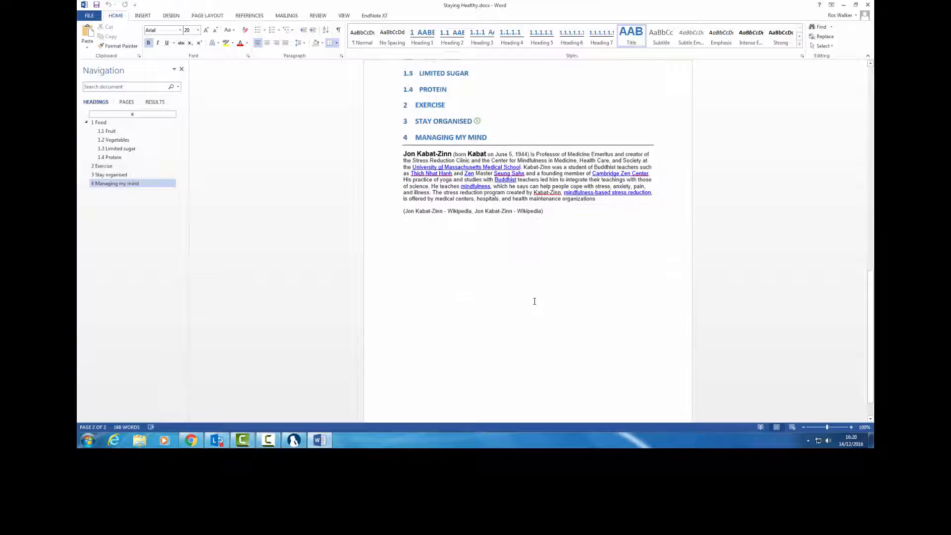
scroll(534, 301, up, 4)
scroll(534, 301, up, 14)
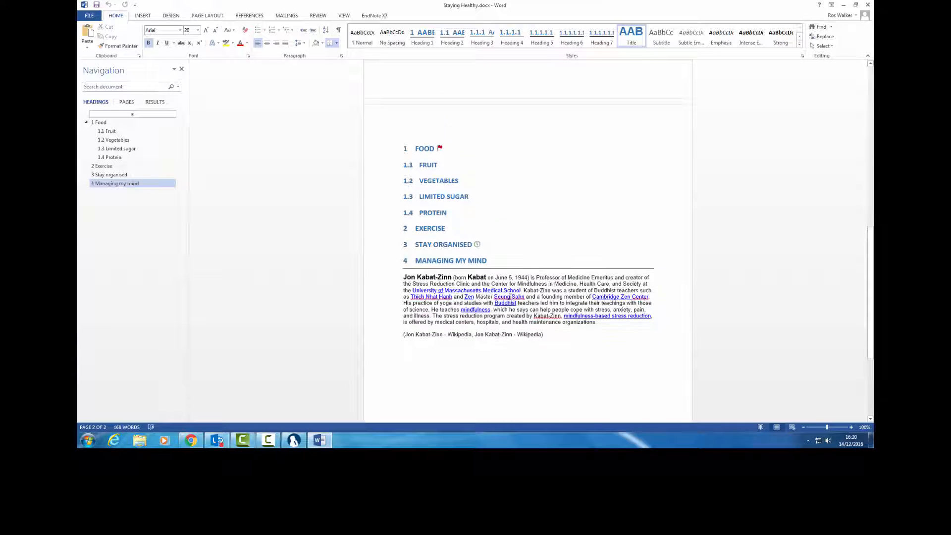
scroll(510, 276, up, 7)
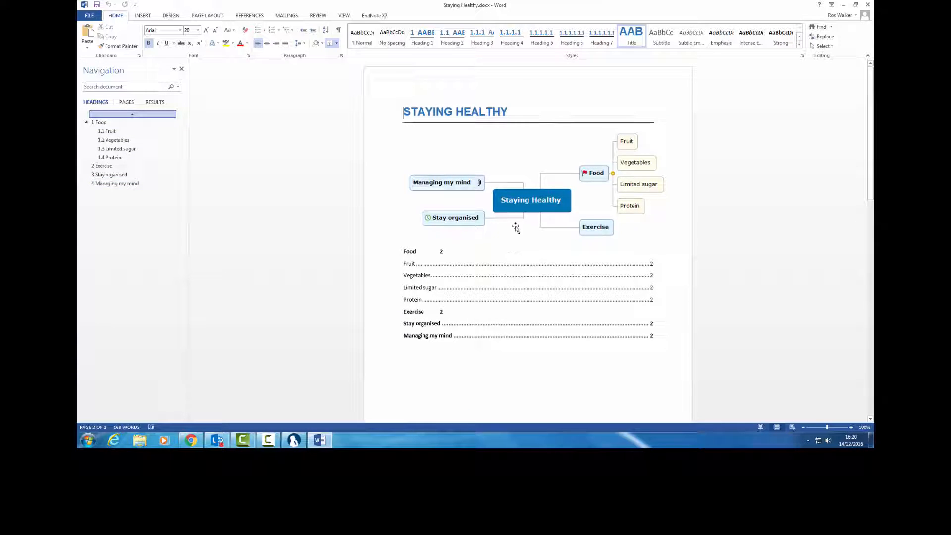